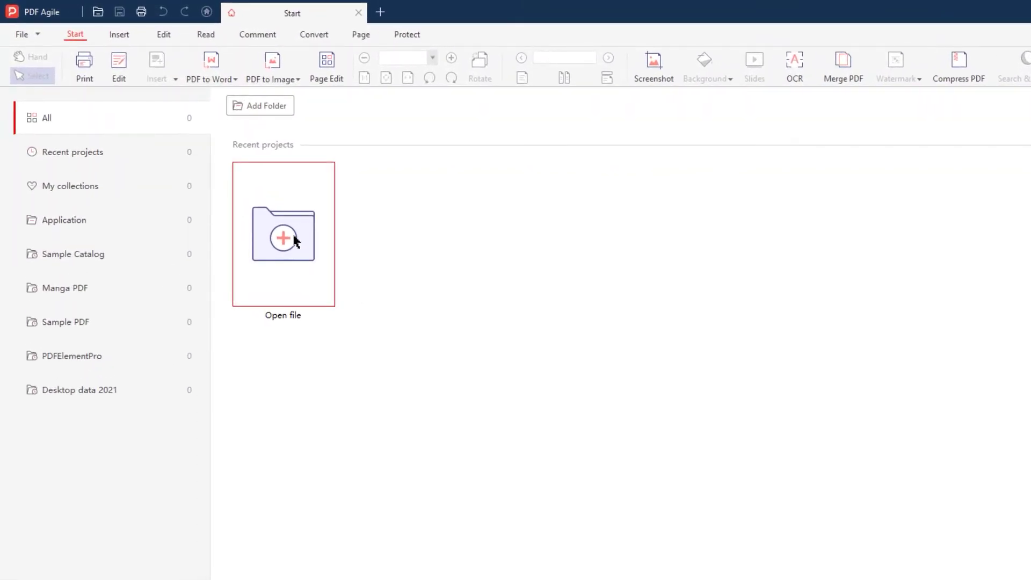
Step: Open The Economist 0314 PDF at its Contents page and activate the Insert Link tool
{"action": "left_click", "coordinate": [295, 241]}
{"action": "left_click", "coordinate": [235, 117]}
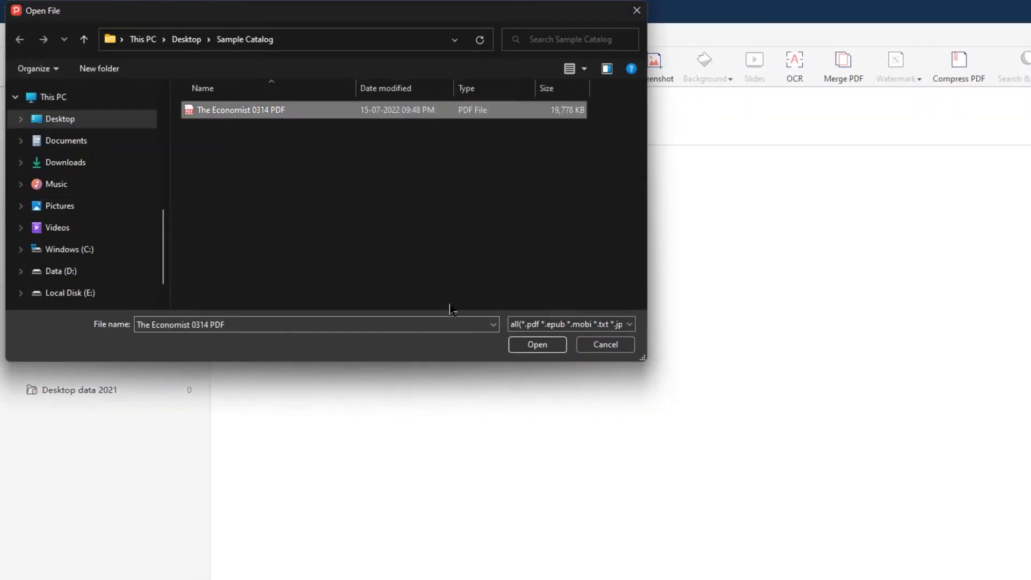
{"action": "left_click", "coordinate": [537, 345]}
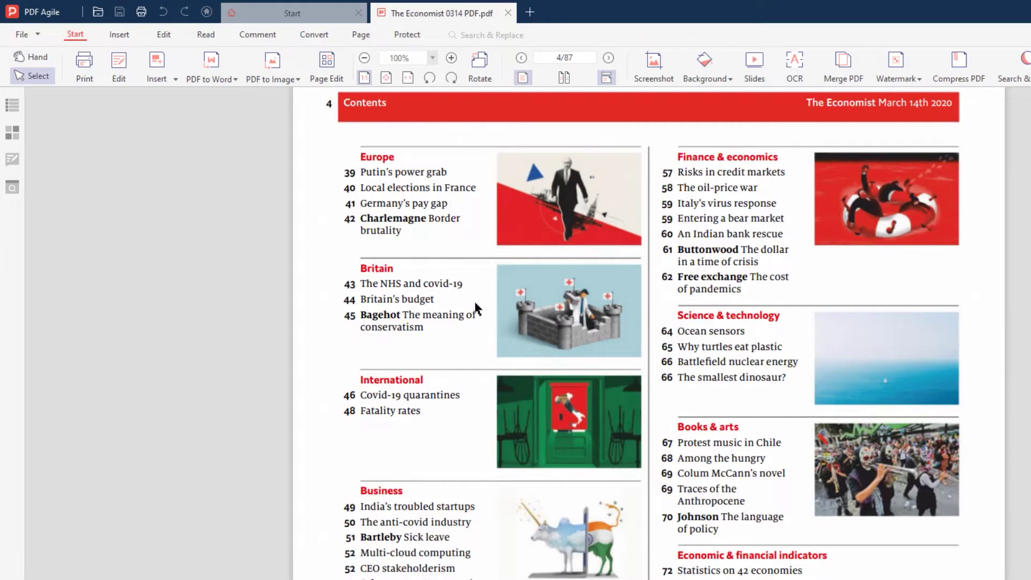
{"action": "left_click", "coordinate": [119, 35]}
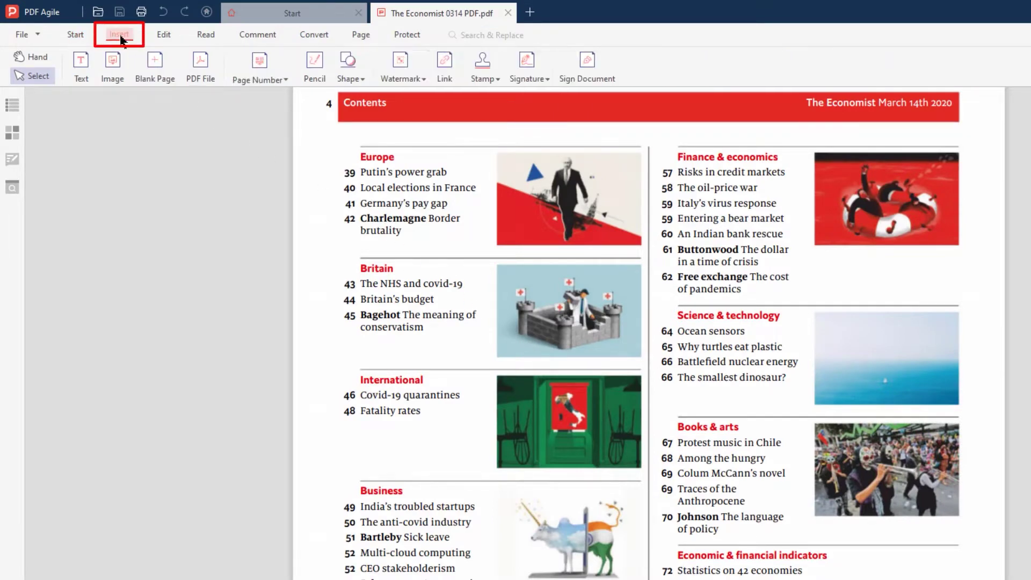
{"action": "left_click", "coordinate": [442, 74]}
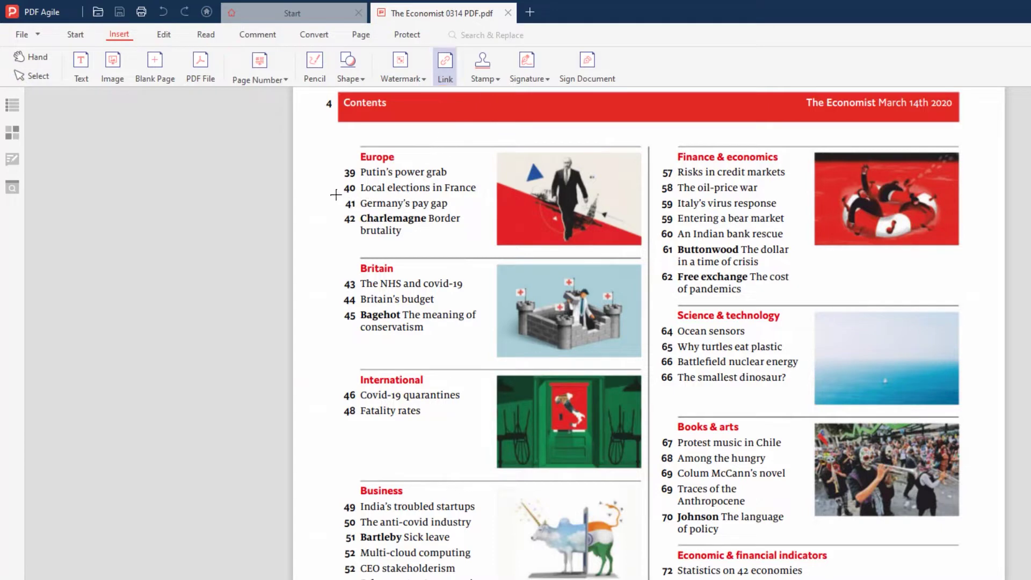
Step: Draw a link area around '41 Germany's pay gap' set to jump to page 41
{"action": "left_click_drag", "start_coordinate": [338, 192], "coordinate": [455, 213]}
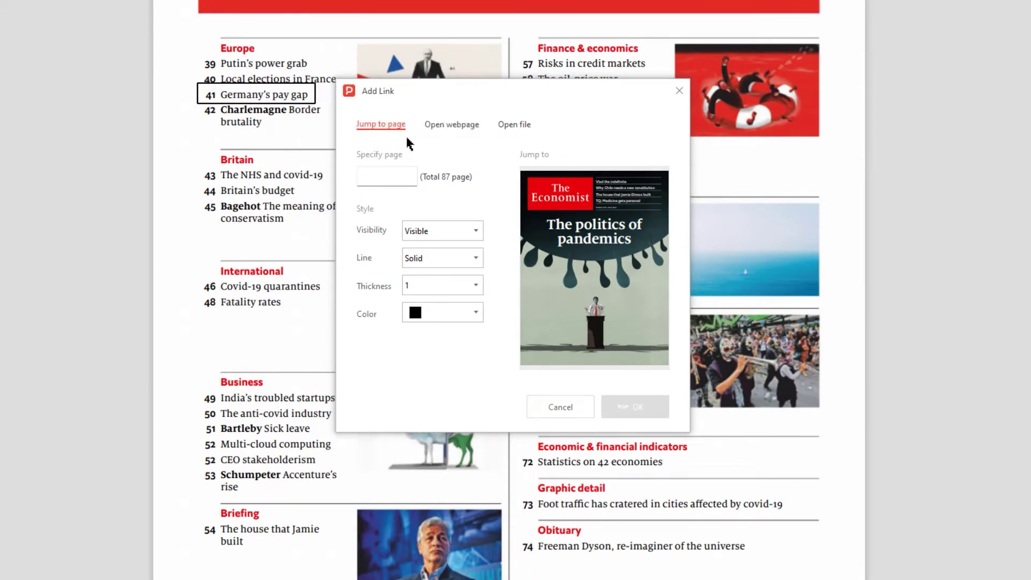
{"action": "left_click", "coordinate": [451, 125]}
{"action": "left_click", "coordinate": [514, 127]}
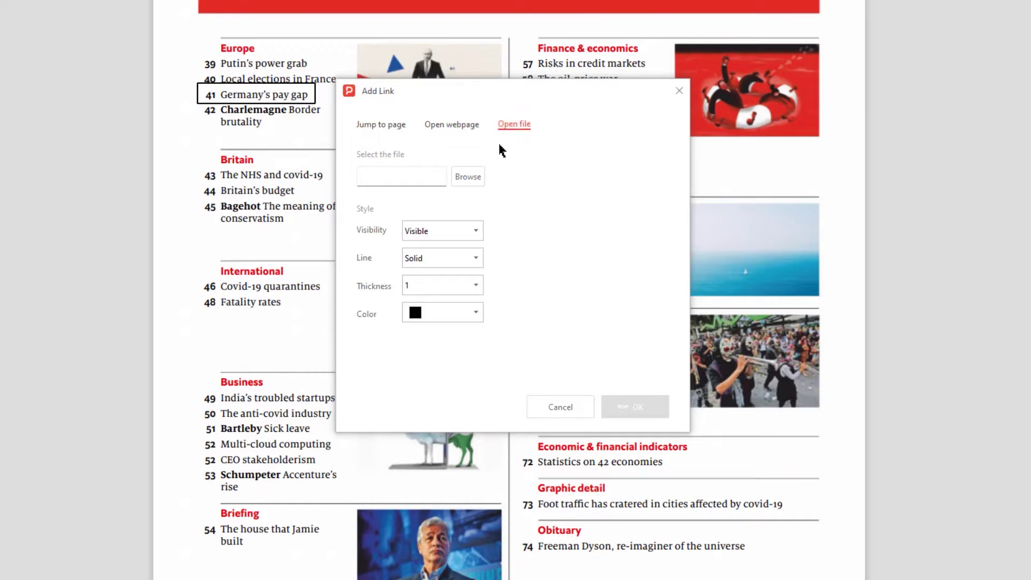
{"action": "left_click", "coordinate": [375, 127]}
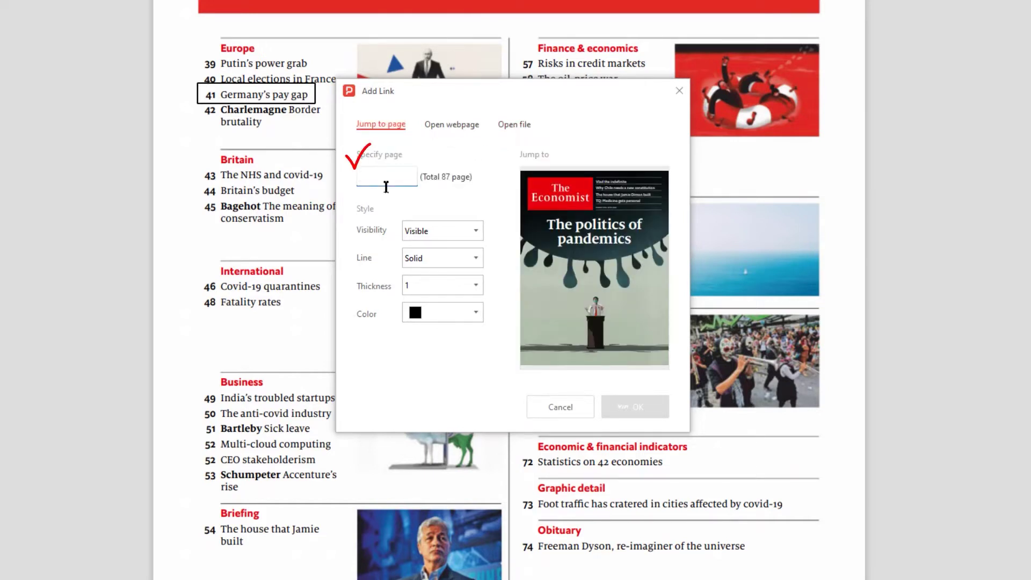
{"action": "type", "text": "41"}
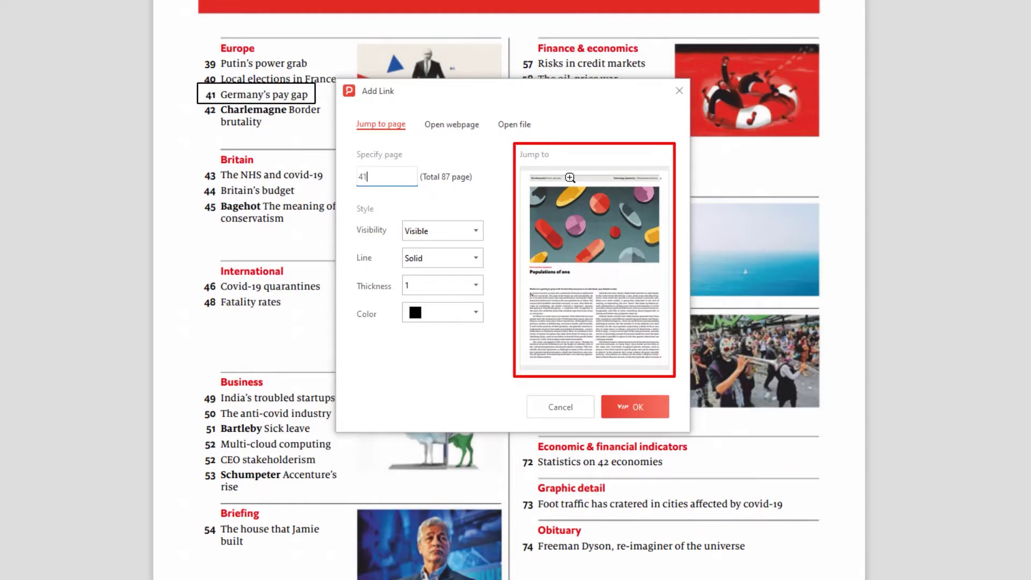
Step: Give the link a visible, solid, 1-thickness red border and confirm it
{"action": "left_click", "coordinate": [476, 231]}
{"action": "left_click", "coordinate": [481, 240]}
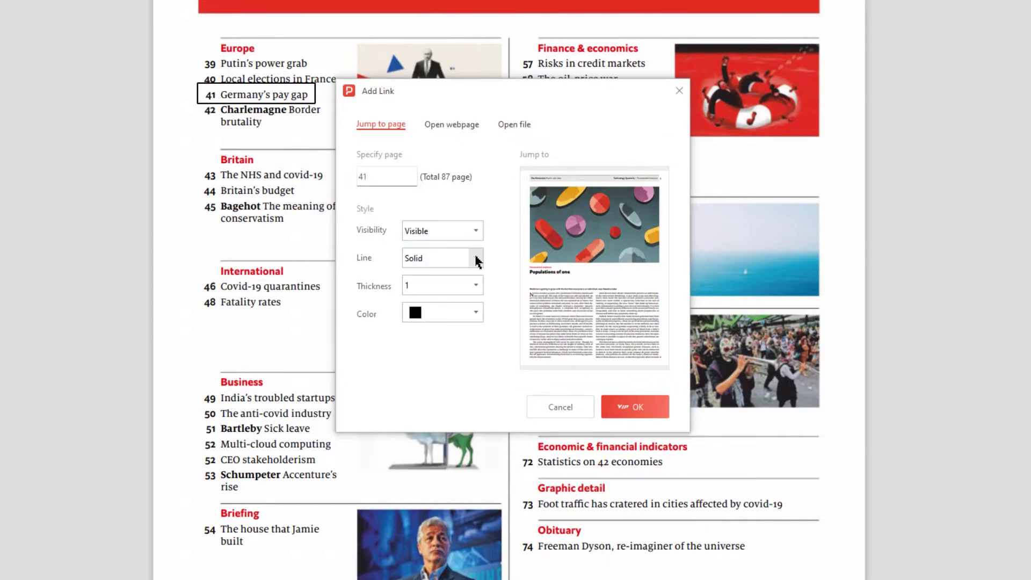
{"action": "left_click", "coordinate": [476, 260]}
{"action": "left_click", "coordinate": [477, 267]}
{"action": "left_click", "coordinate": [478, 286]}
{"action": "left_click", "coordinate": [478, 301]}
{"action": "left_click", "coordinate": [475, 313]}
{"action": "left_click", "coordinate": [512, 457]}
{"action": "left_click", "coordinate": [628, 408]}
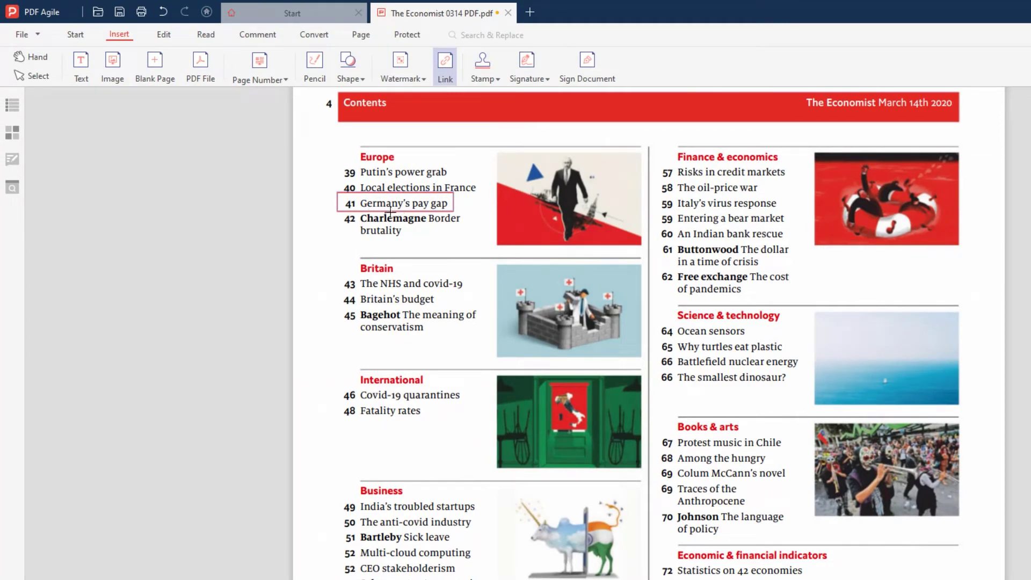
{"action": "left_click", "coordinate": [206, 35]}
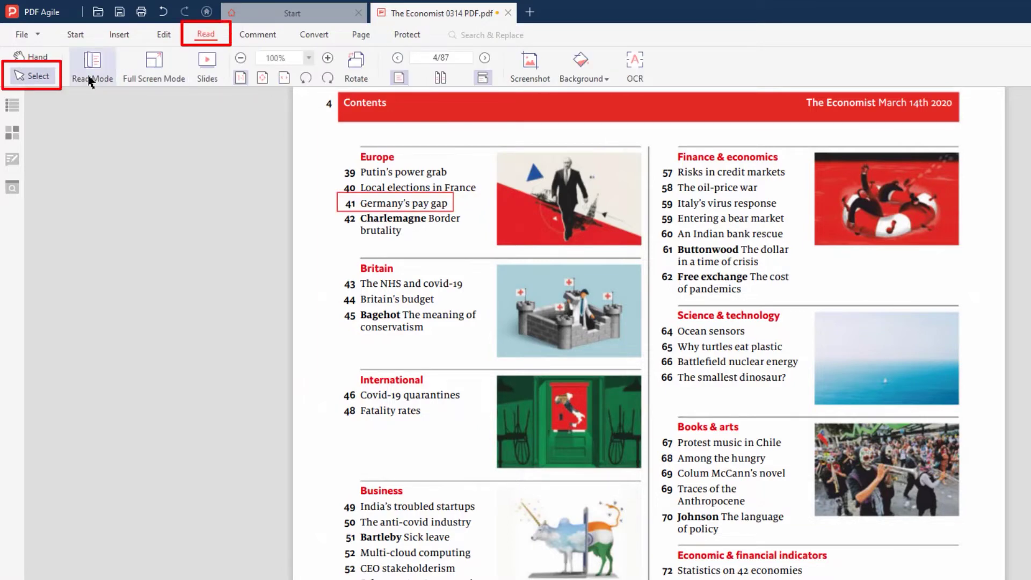
{"action": "left_click", "coordinate": [38, 78]}
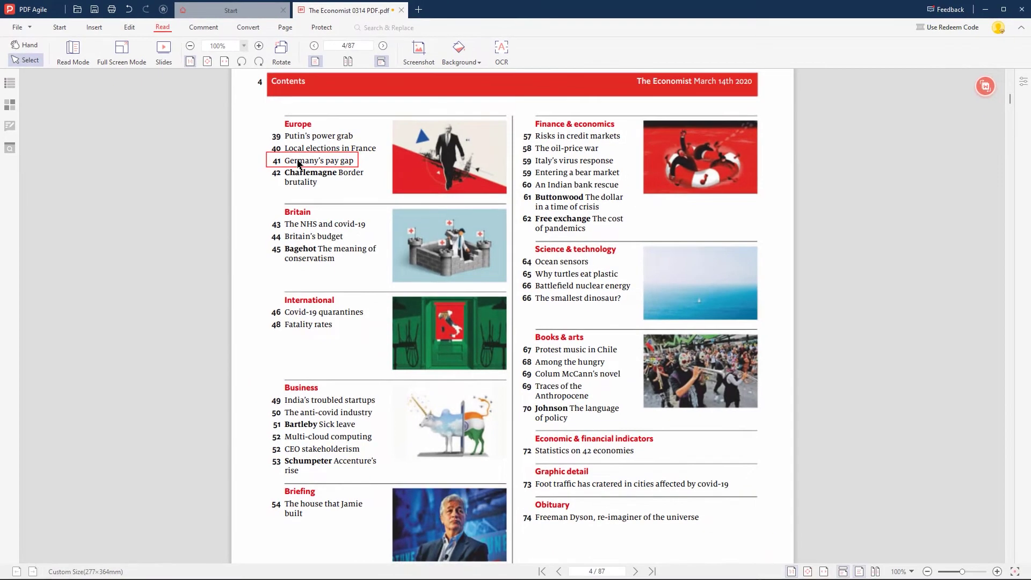
{"action": "left_click", "coordinate": [299, 163]}
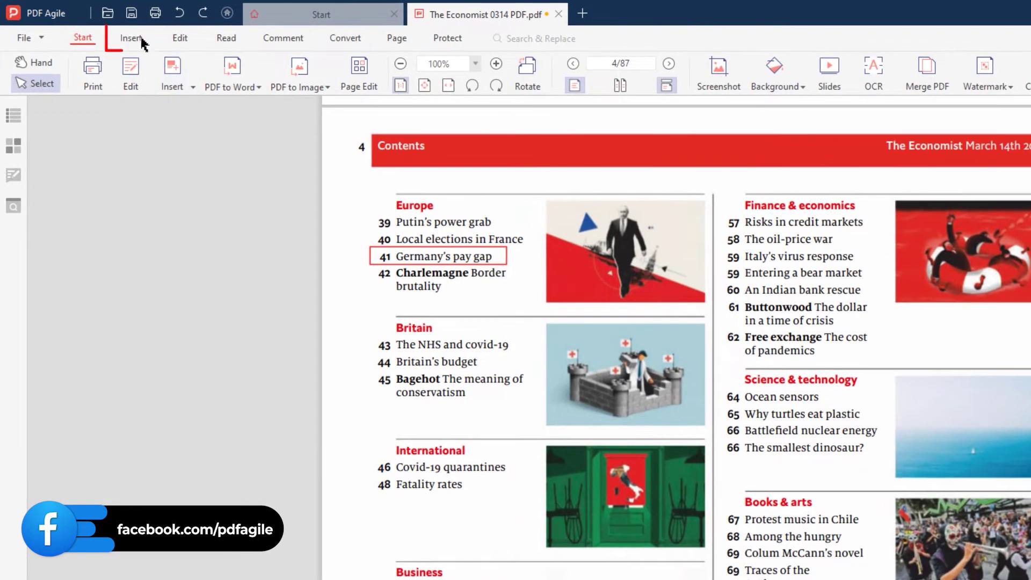
{"action": "left_click", "coordinate": [100, 29]}
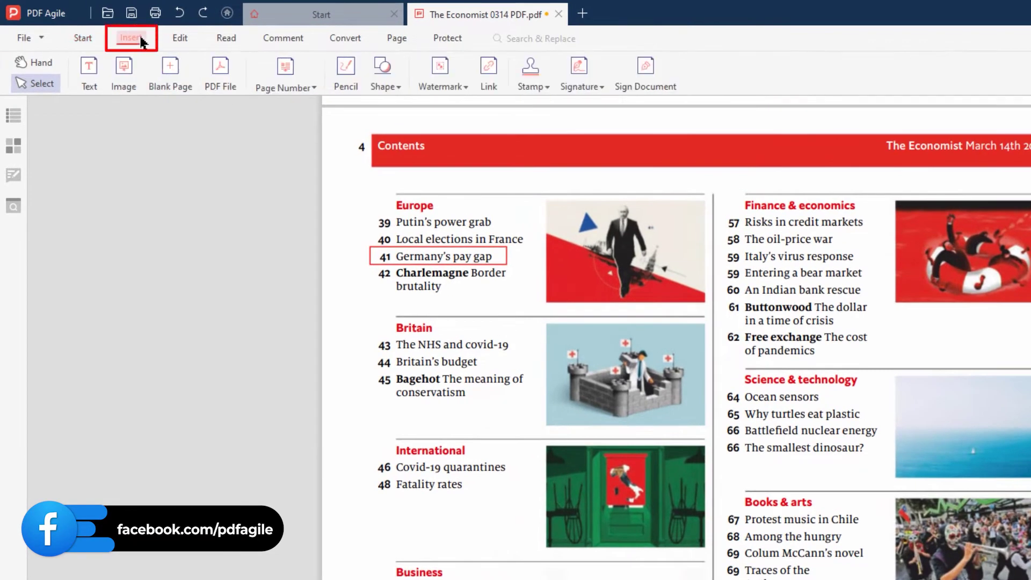
{"action": "left_click", "coordinate": [488, 75]}
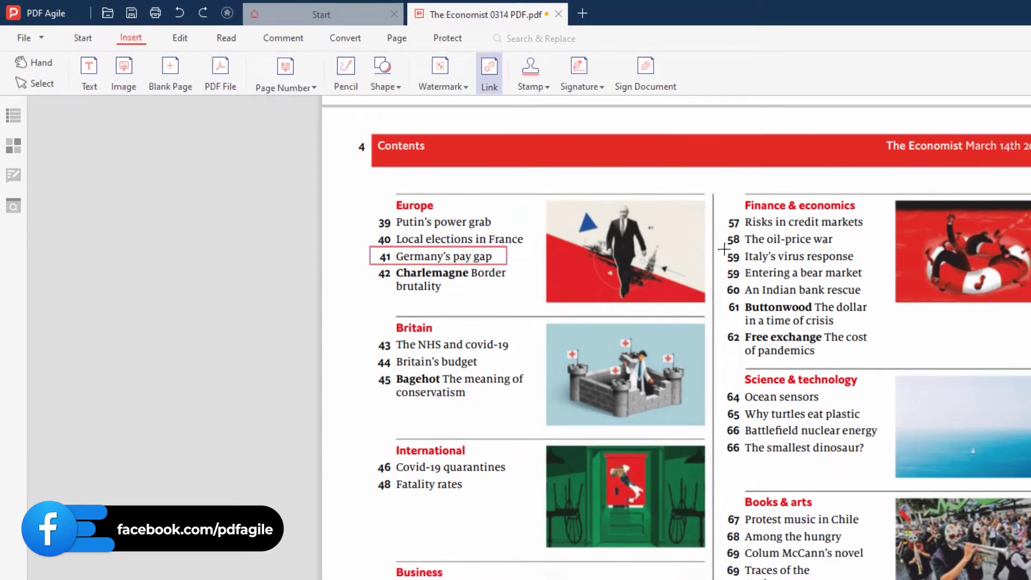
{"action": "left_click_drag", "start_coordinate": [724, 249], "coordinate": [863, 264]}
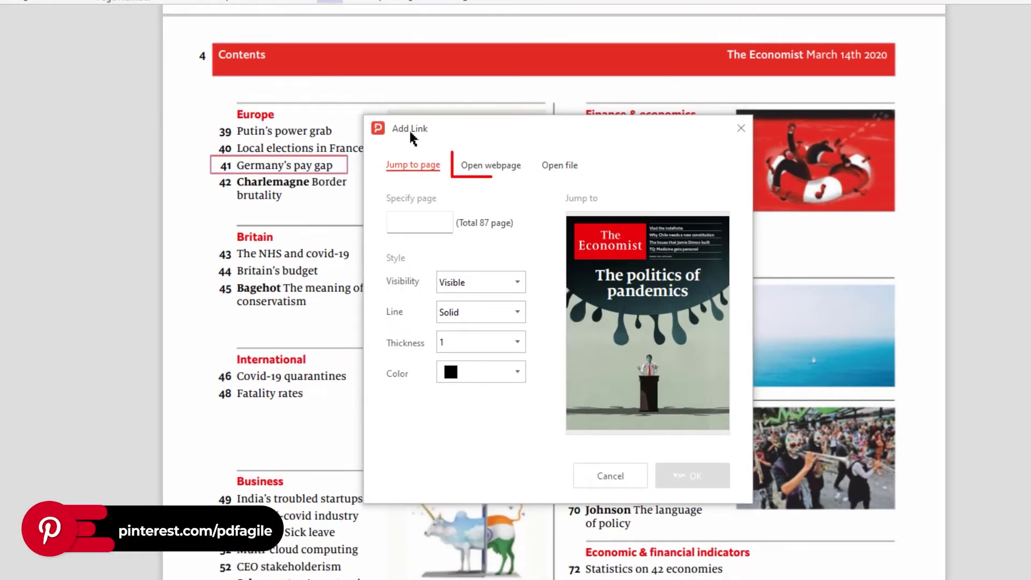
{"action": "left_click", "coordinate": [487, 168]}
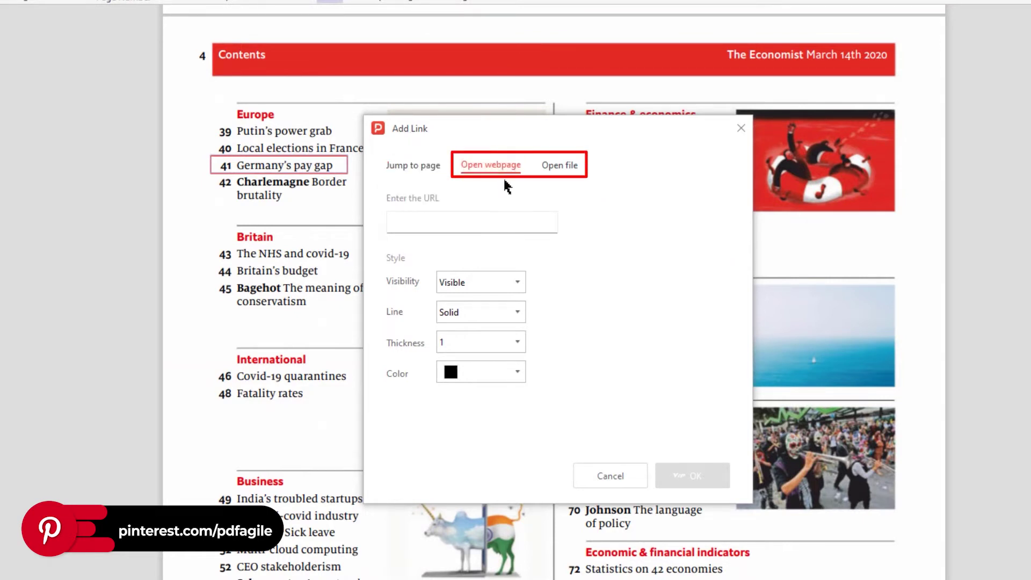
{"action": "left_click", "coordinate": [560, 167]}
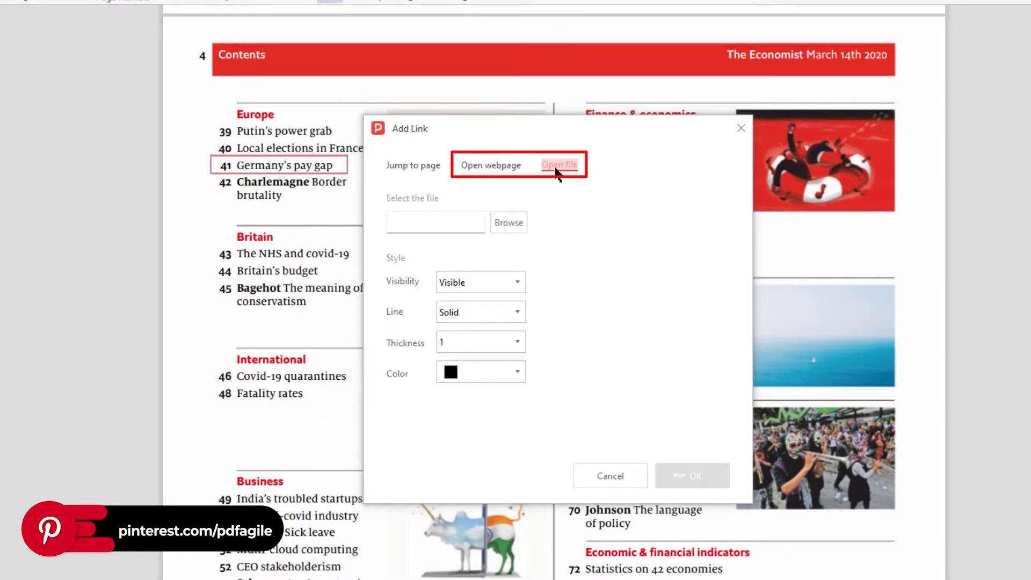
{"action": "left_click", "coordinate": [485, 169]}
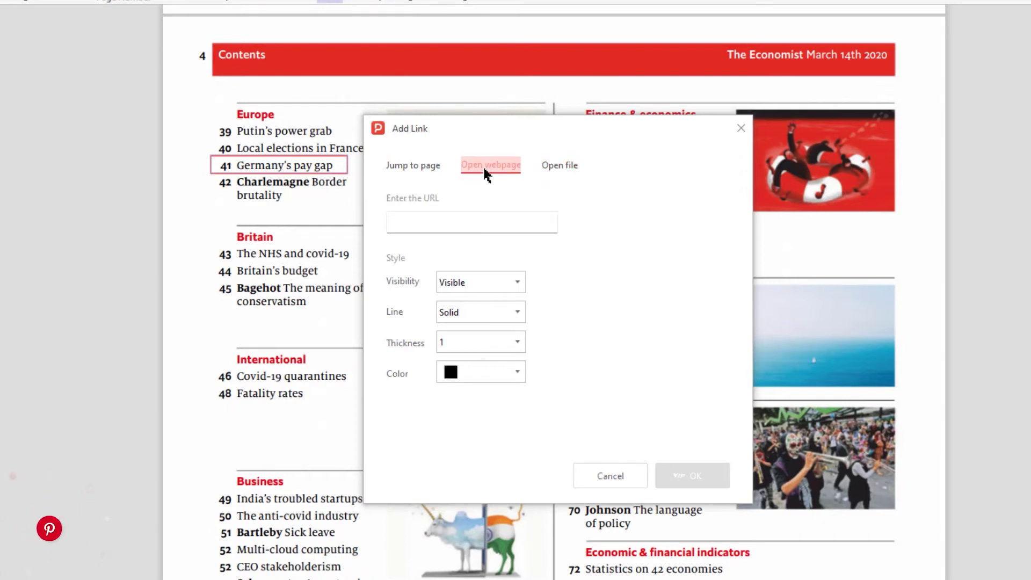
{"action": "left_click", "coordinate": [464, 222]}
{"action": "type", "text": "www.pdfagile.co"}
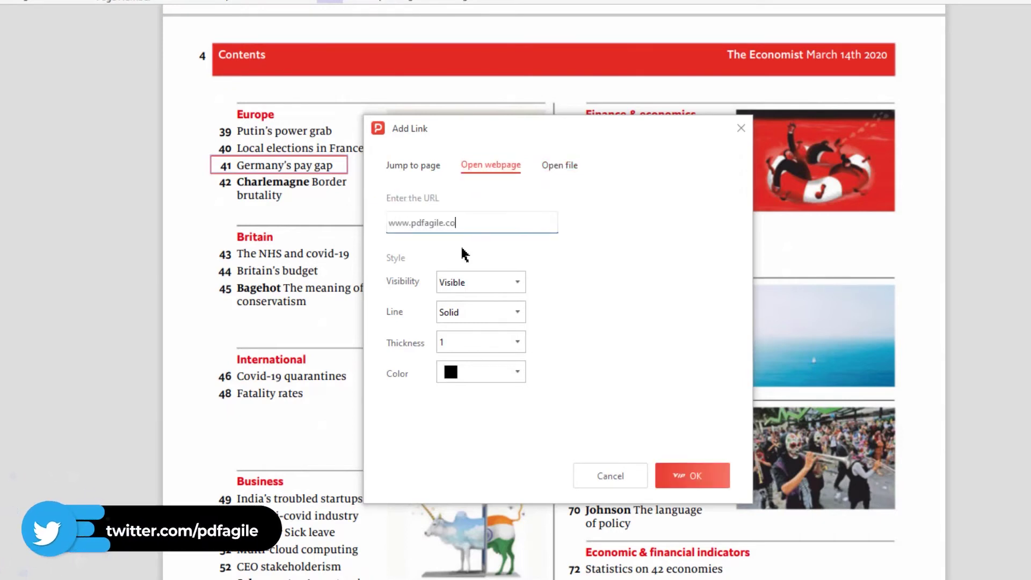
{"action": "type", "text": "m"}
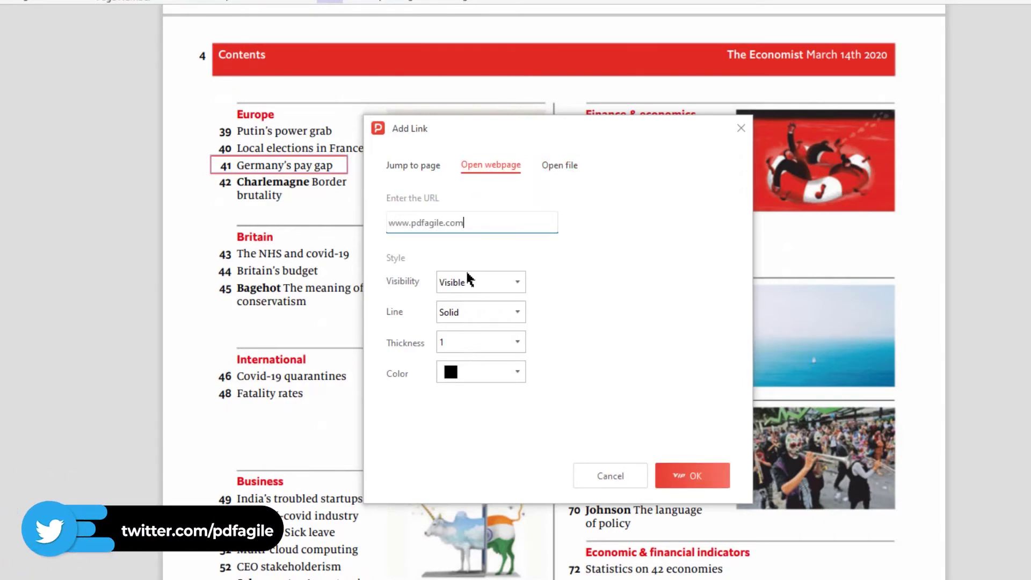
{"action": "left_click", "coordinate": [692, 477]}
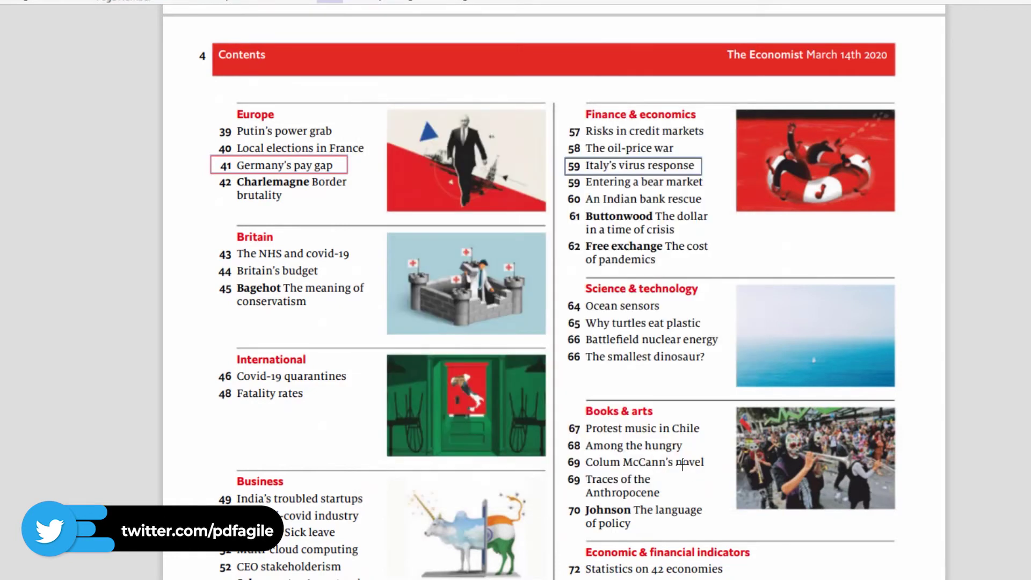
Step: Box '60 An Indian bank rescue' with a link opening the local file Sample Page.pdf
{"action": "left_click_drag", "start_coordinate": [567, 189], "coordinate": [706, 210]}
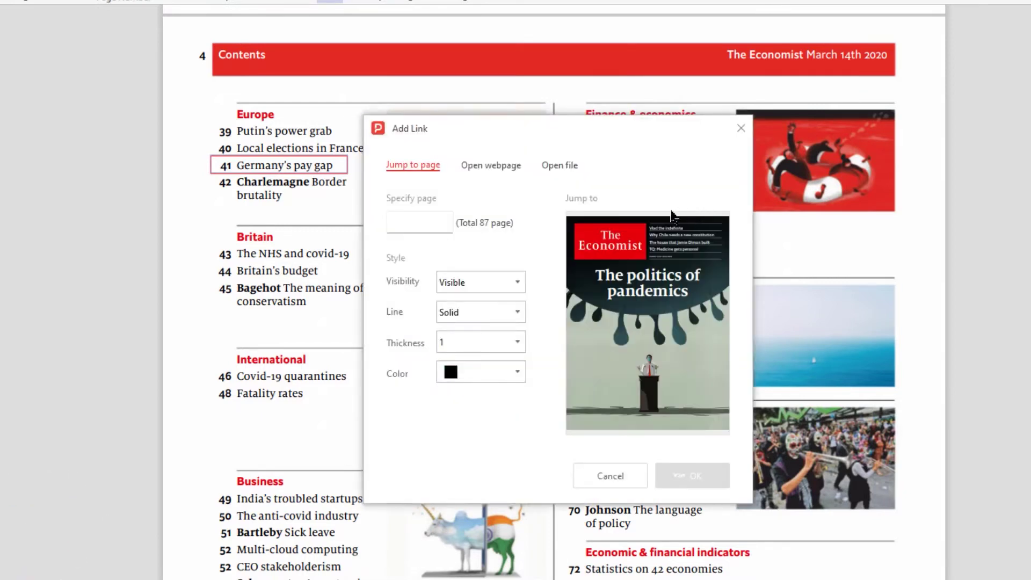
{"action": "left_click", "coordinate": [562, 164]}
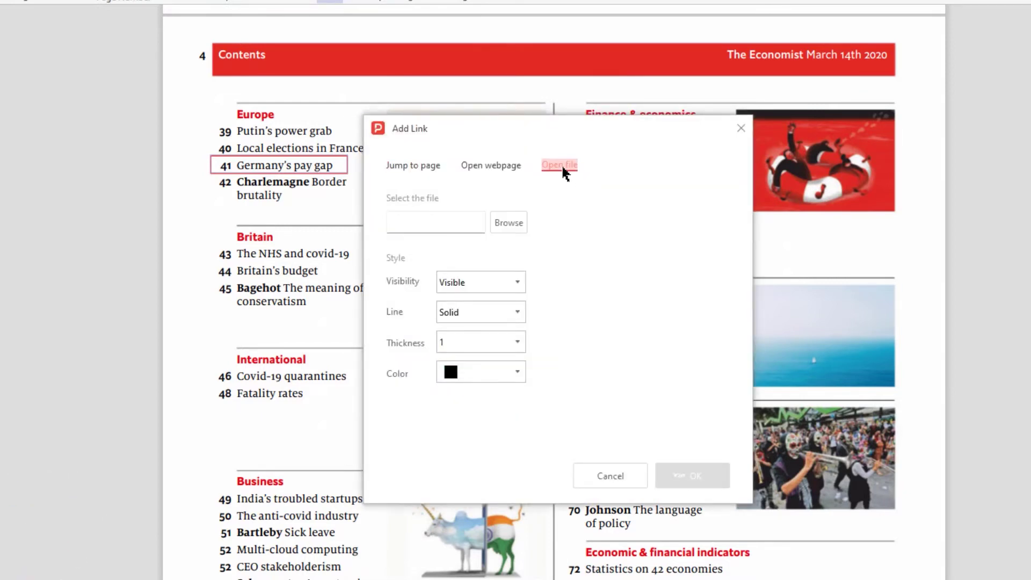
{"action": "left_click", "coordinate": [498, 221]}
{"action": "left_click", "coordinate": [592, 195]}
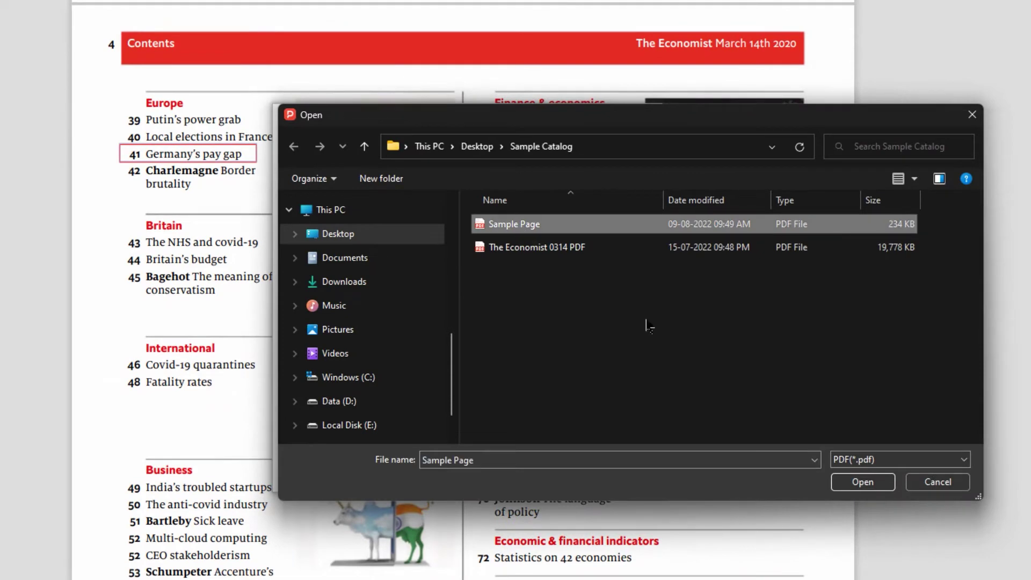
{"action": "left_click", "coordinate": [934, 478]}
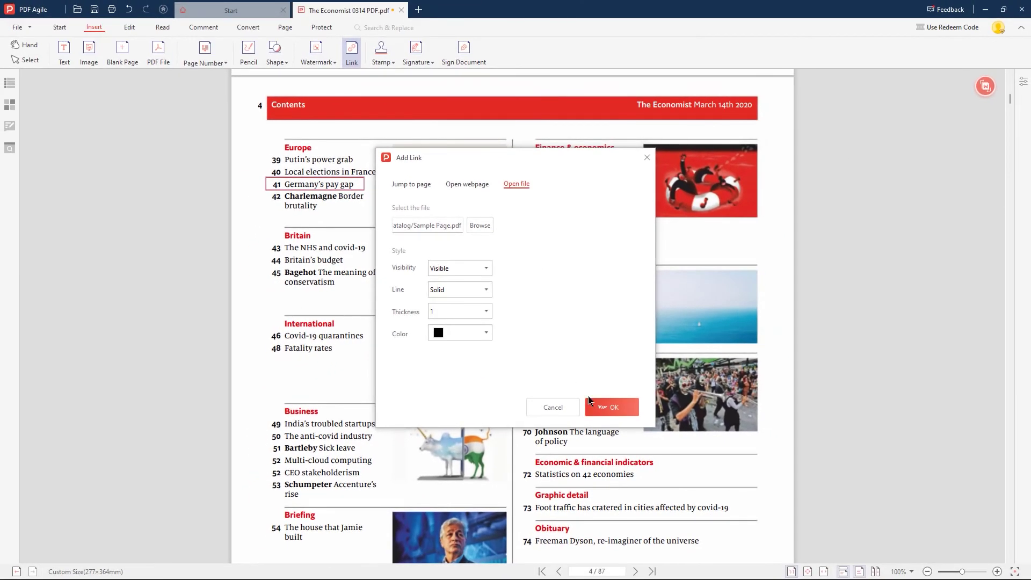
{"action": "left_click", "coordinate": [603, 407]}
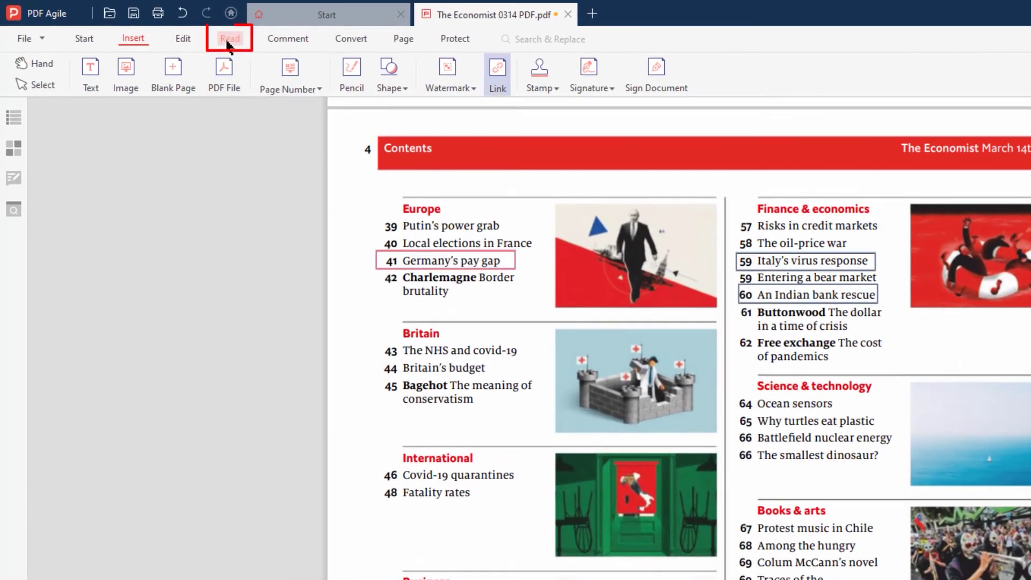
Step: Test the Italy's virus response webpage link in Read mode
{"action": "left_click", "coordinate": [162, 32]}
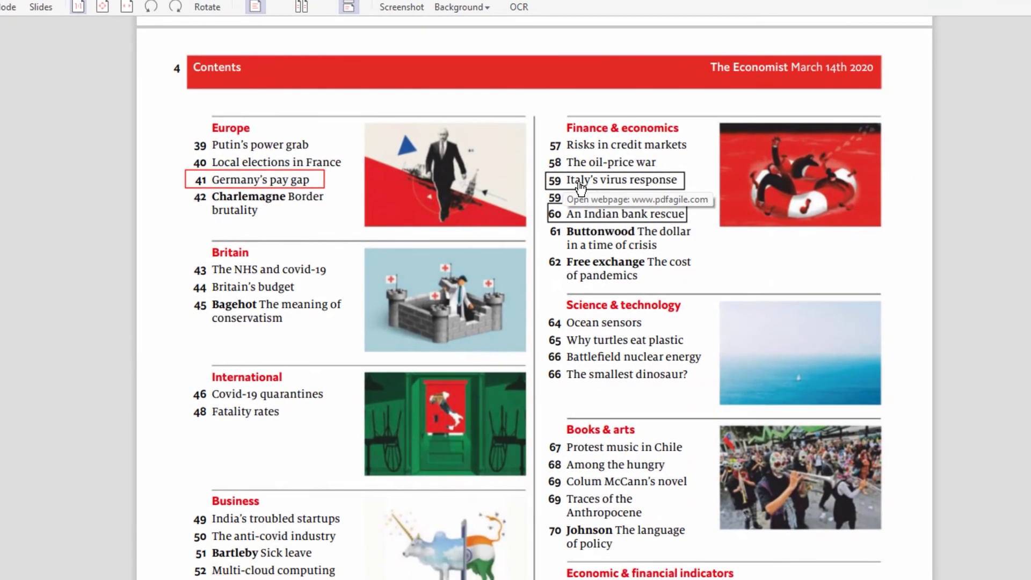
{"action": "left_click", "coordinate": [771, 263]}
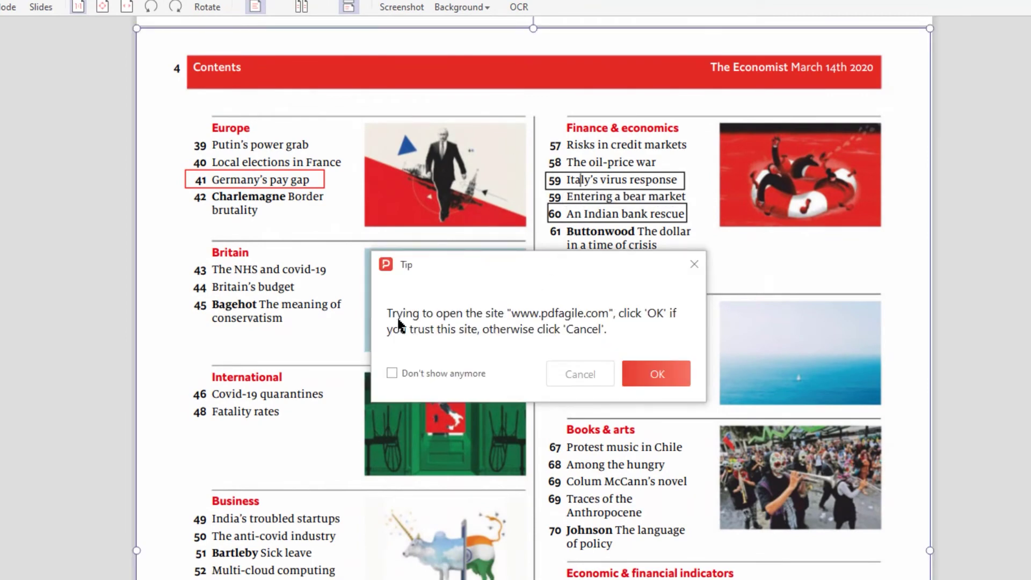